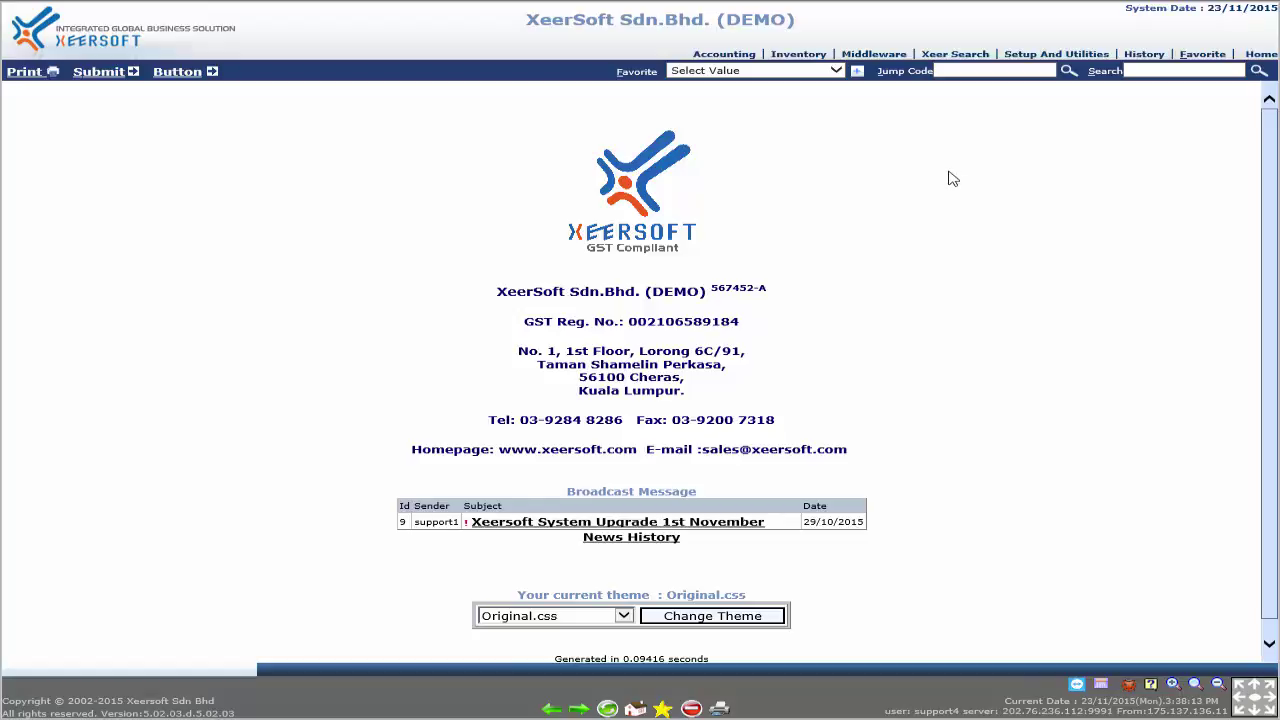
# Step: Open Account Payable Batch Entry for the INV invoice document code from Accounting
pyautogui.click(728, 58)
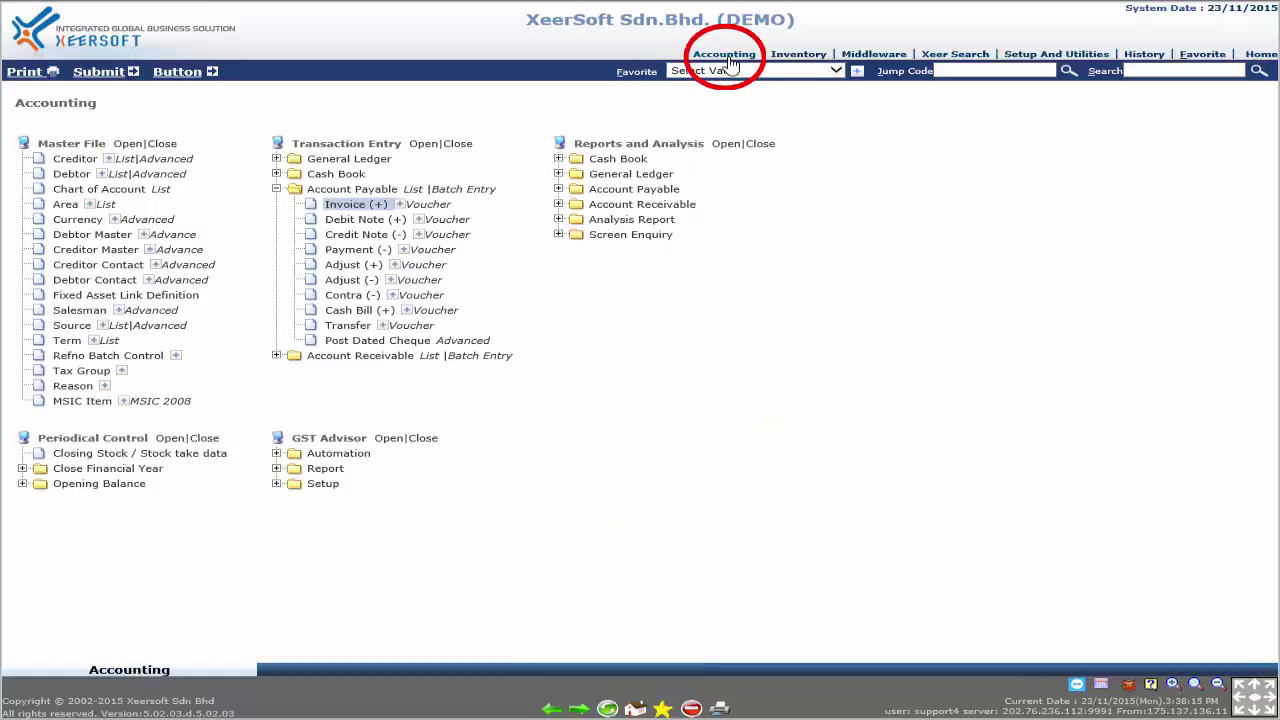
pyautogui.click(466, 192)
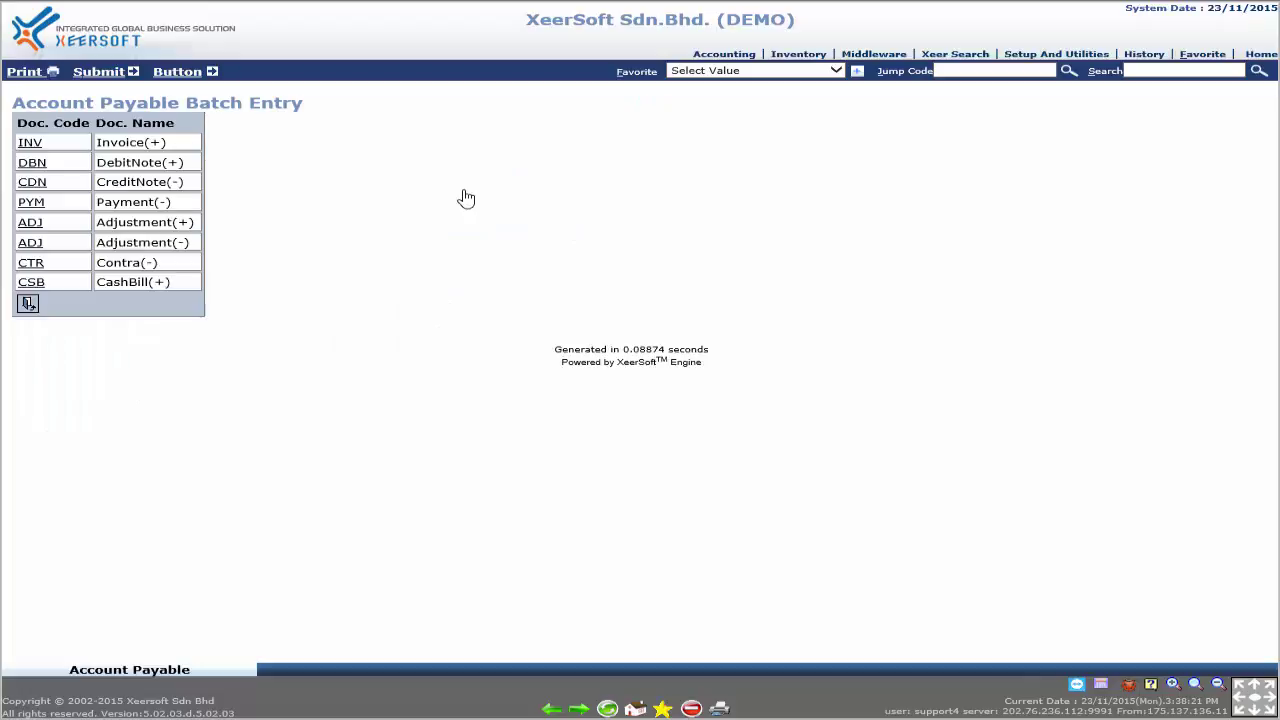
pyautogui.click(29, 143)
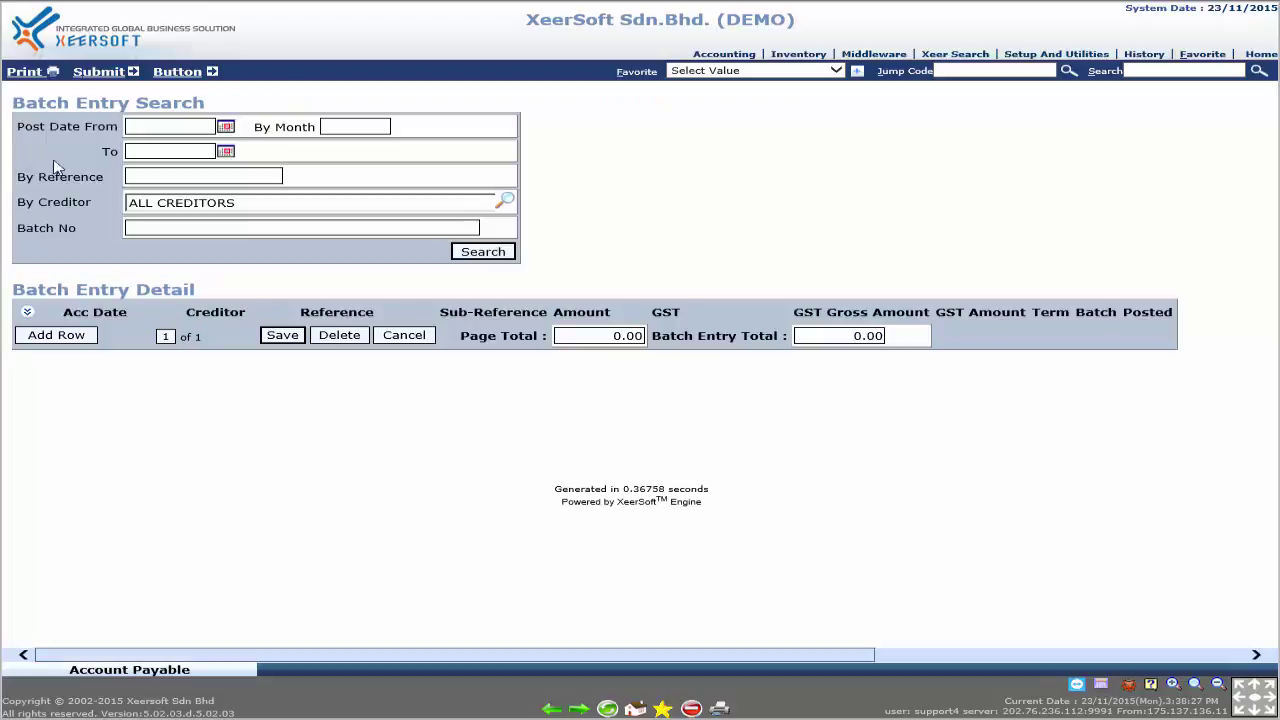
# Step: Add a first invoice line with accounting date 23/11/2015
pyautogui.click(95, 344)
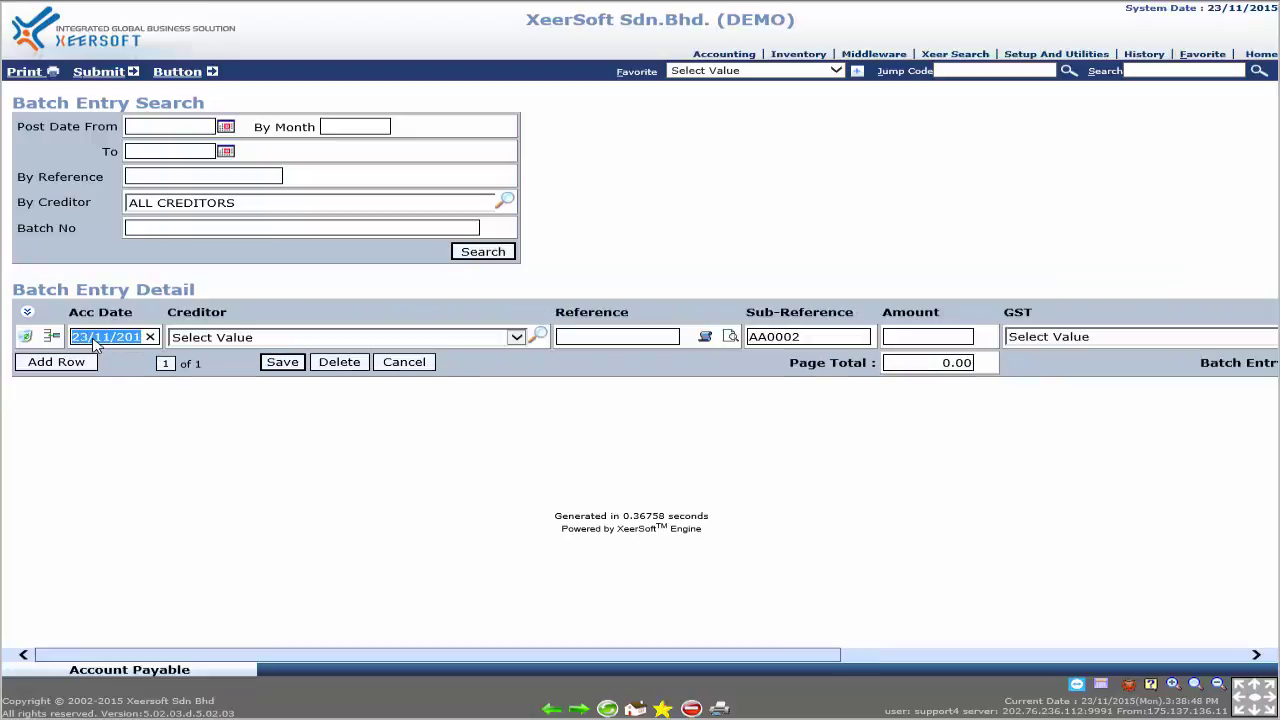
pyautogui.click(150, 338)
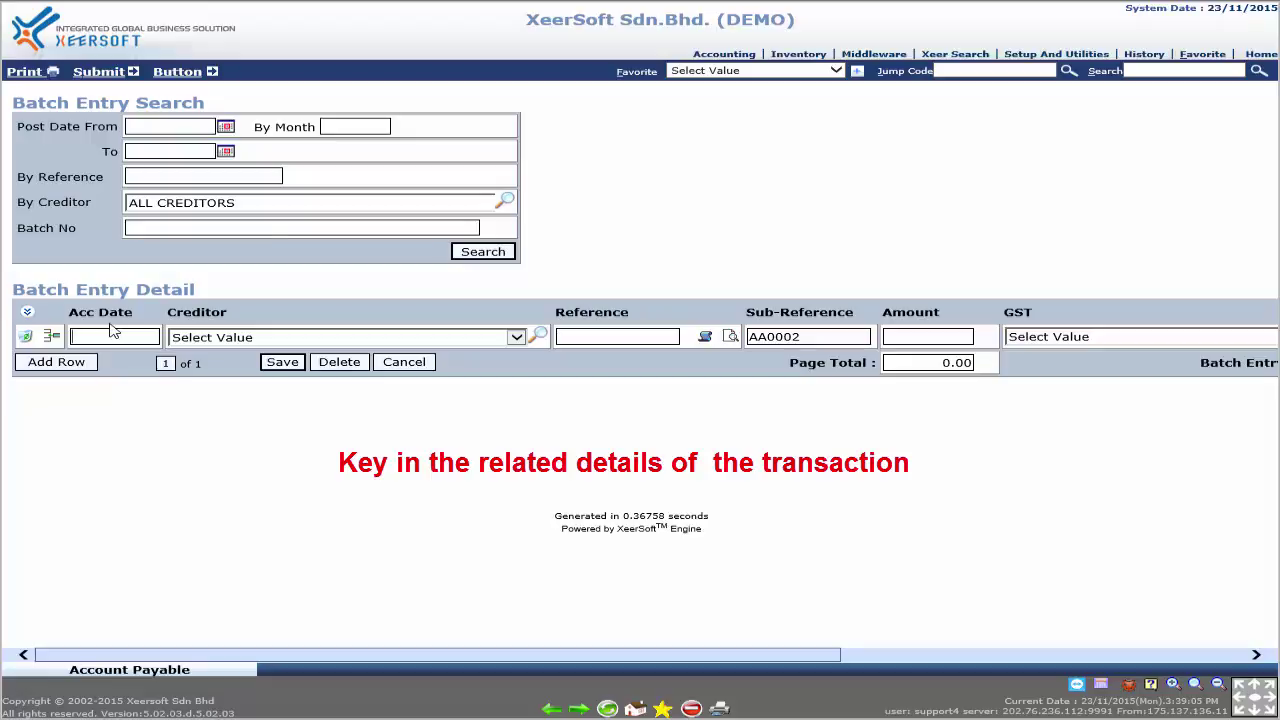
pyautogui.write('23/11/2015')
pyautogui.press('Tab')
pyautogui.press('Return')
# Step: Give the first invoice a creditor, reference I1018001, amount 100 and TX GST
pyautogui.click(531, 337)
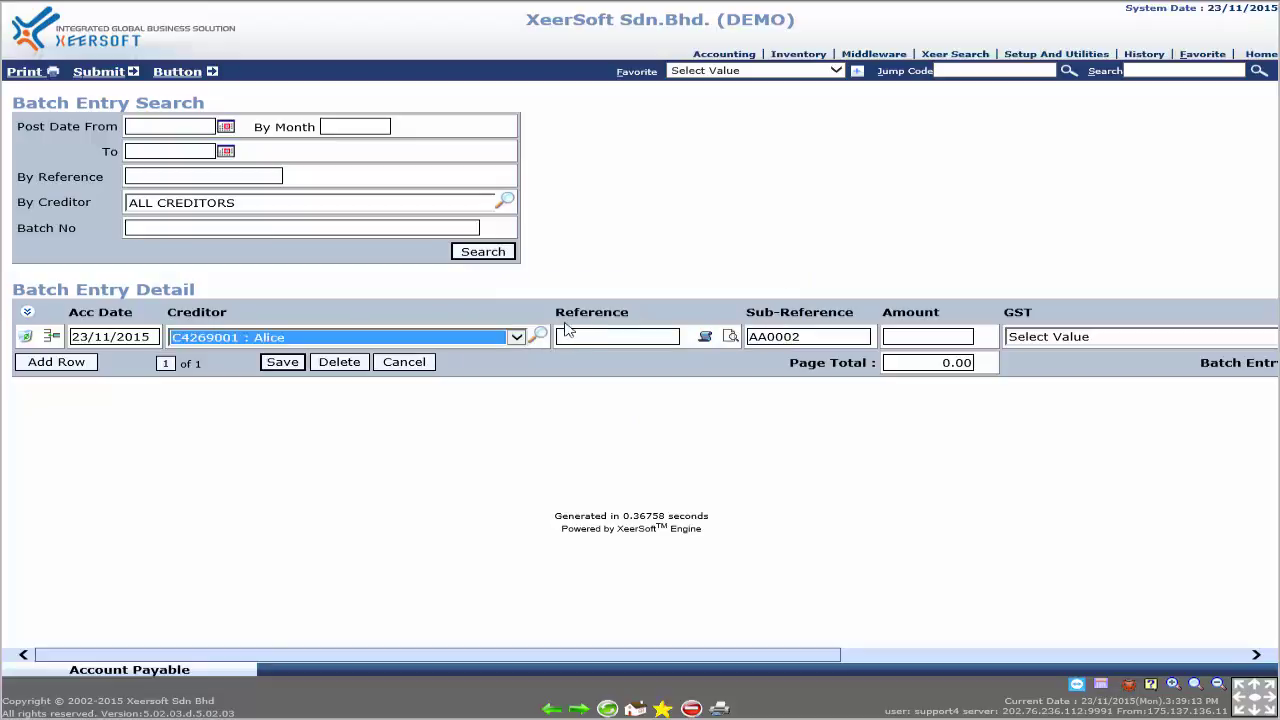
pyautogui.click(576, 337)
pyautogui.write('I1018001')
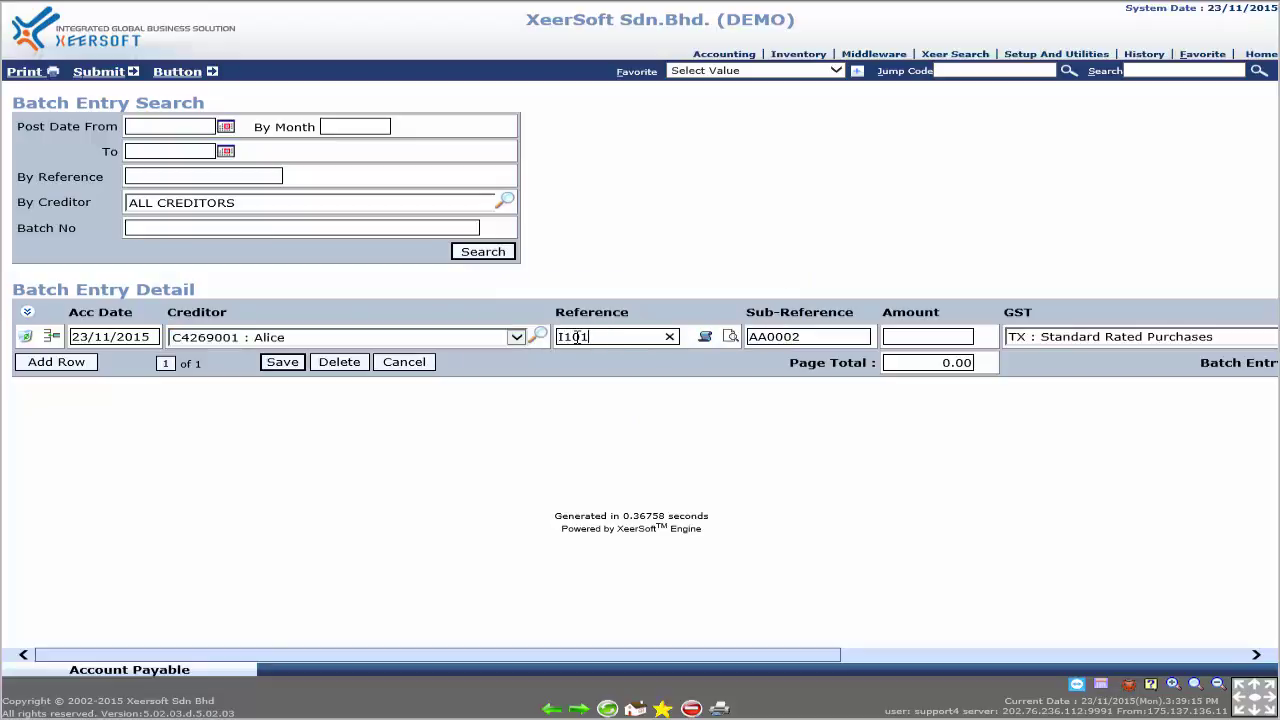
pyautogui.press('Tab')
pyautogui.click(911, 336)
pyautogui.write('100')
pyautogui.click(1057, 342)
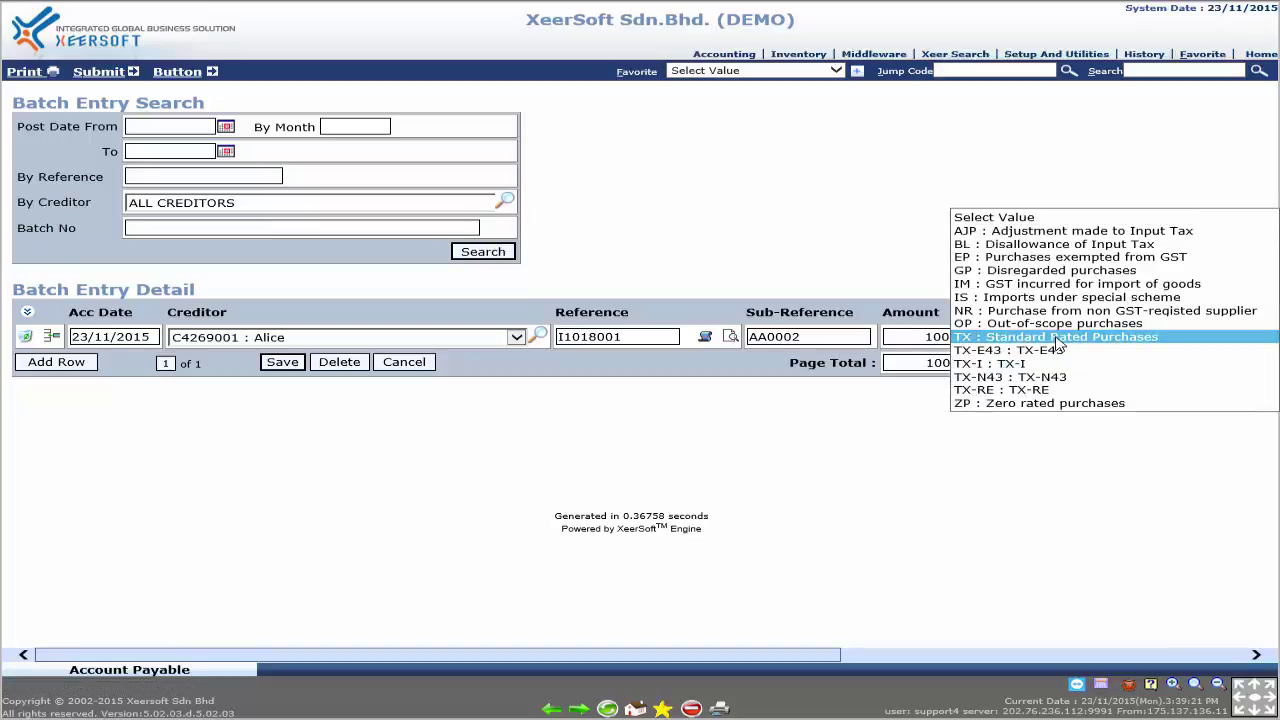
pyautogui.click(1057, 337)
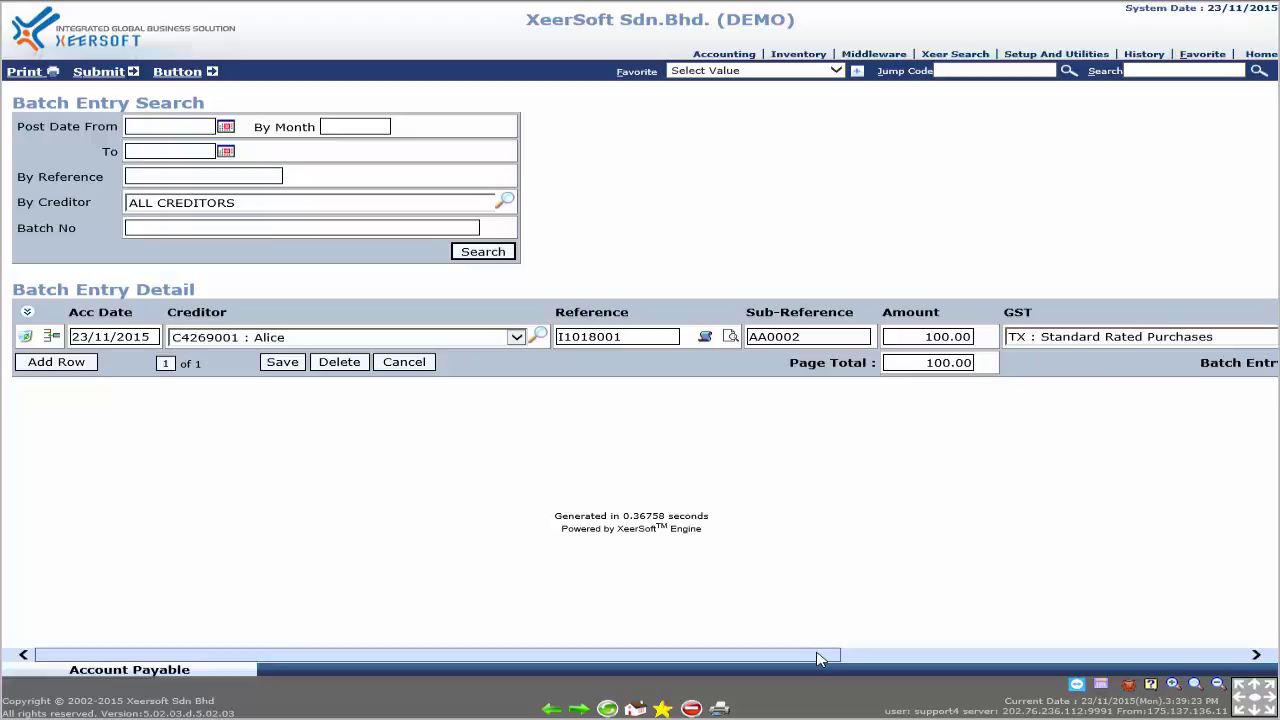
# Step: Assign batch number 100 to the first invoice
pyautogui.moveTo(823, 656); pyautogui.dragTo(918, 656)
pyautogui.click(980, 656)
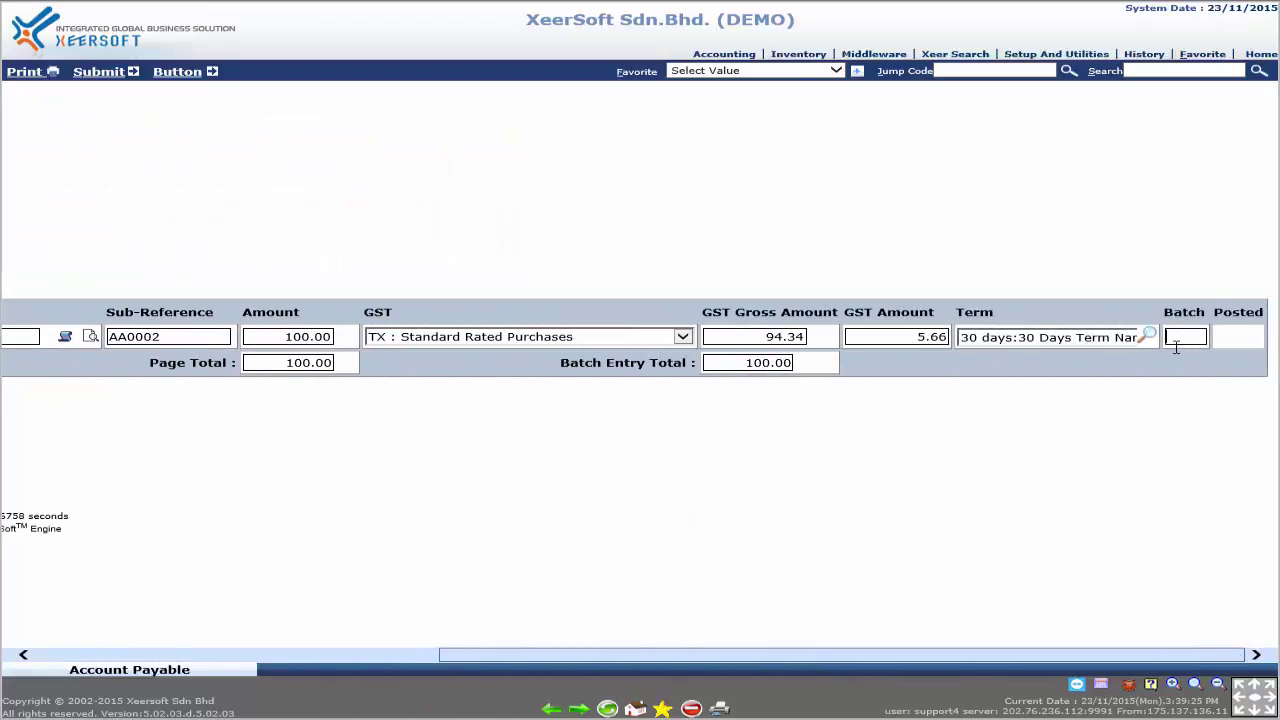
pyautogui.write('100')
pyautogui.moveTo(1113, 662); pyautogui.dragTo(403, 657)
# Step: Add a second 100.00 invoice for another creditor in batch 100, and save the batch
pyautogui.click(58, 388)
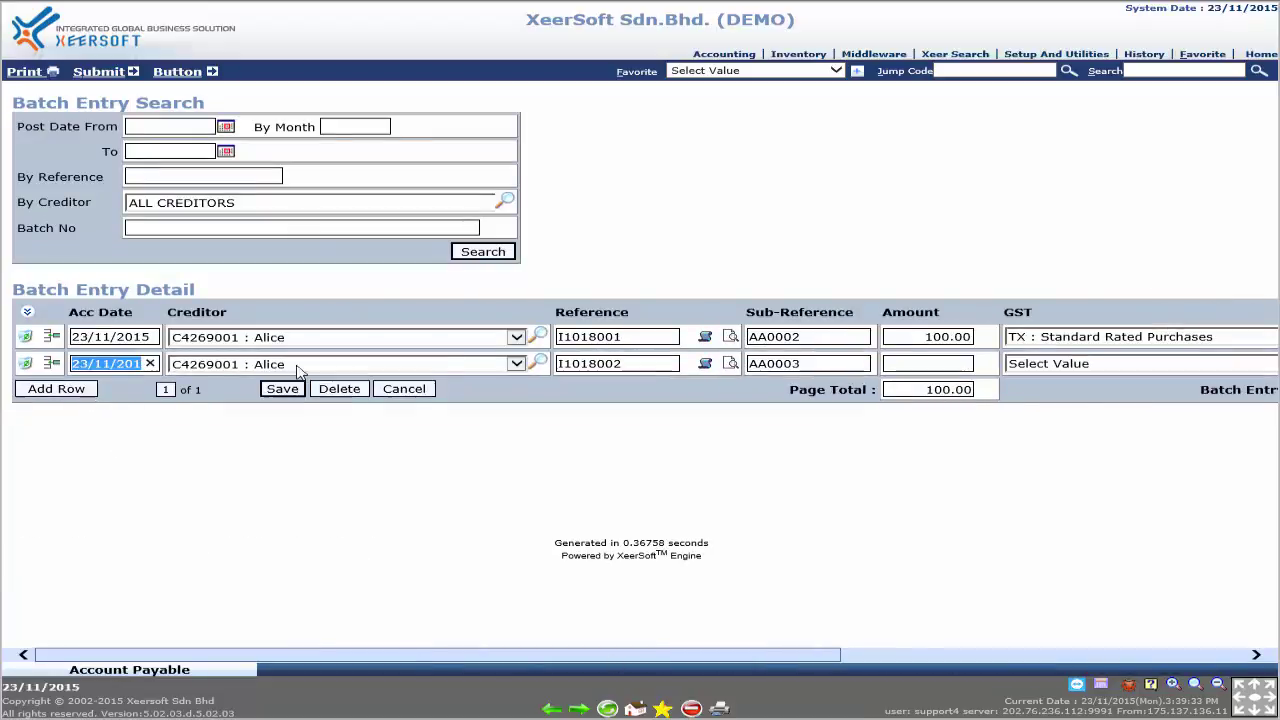
pyautogui.press('Tab')
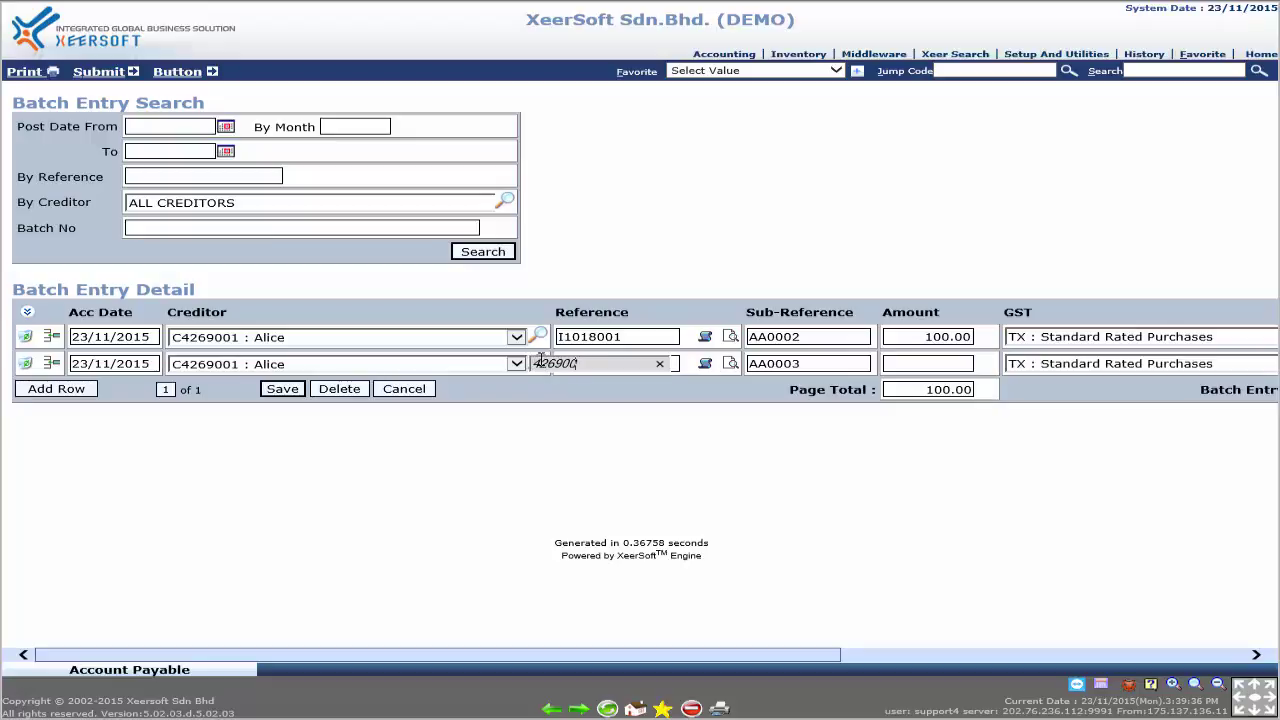
pyautogui.press('Down')
pyautogui.click(940, 363)
pyautogui.write('100')
pyautogui.press('Tab')
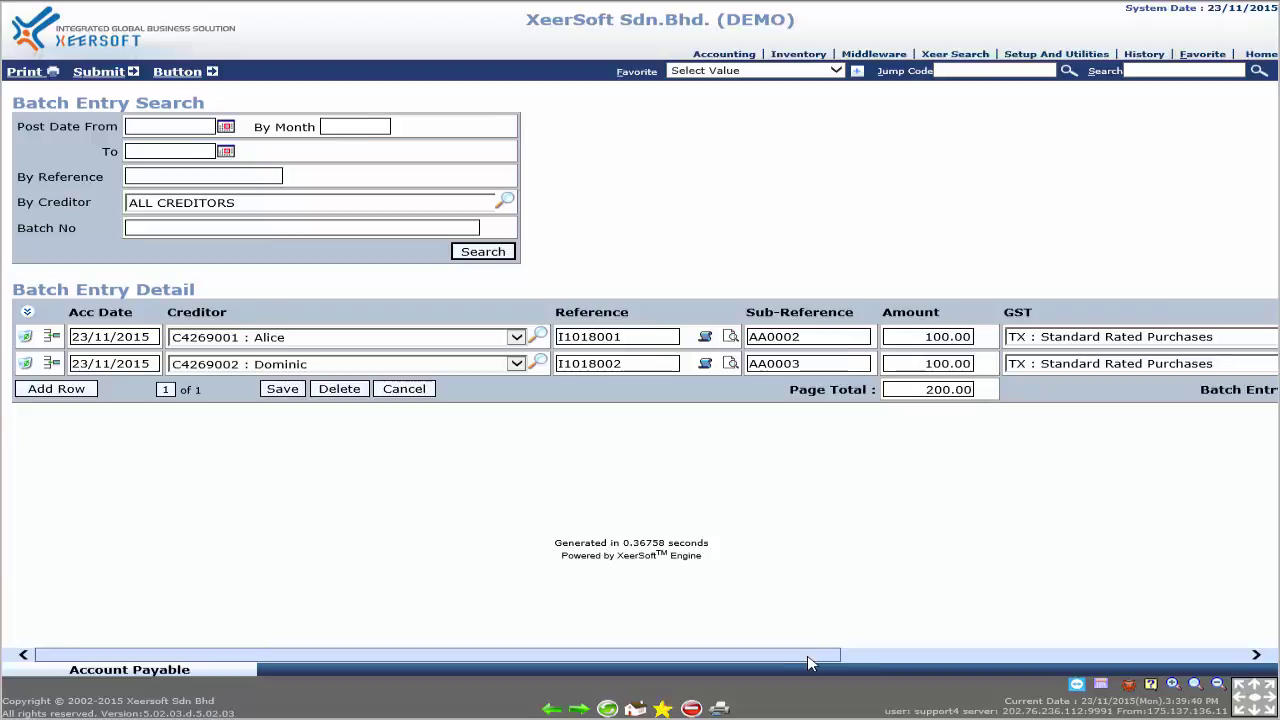
pyautogui.moveTo(806, 658); pyautogui.dragTo(1178, 658)
pyautogui.write('100')
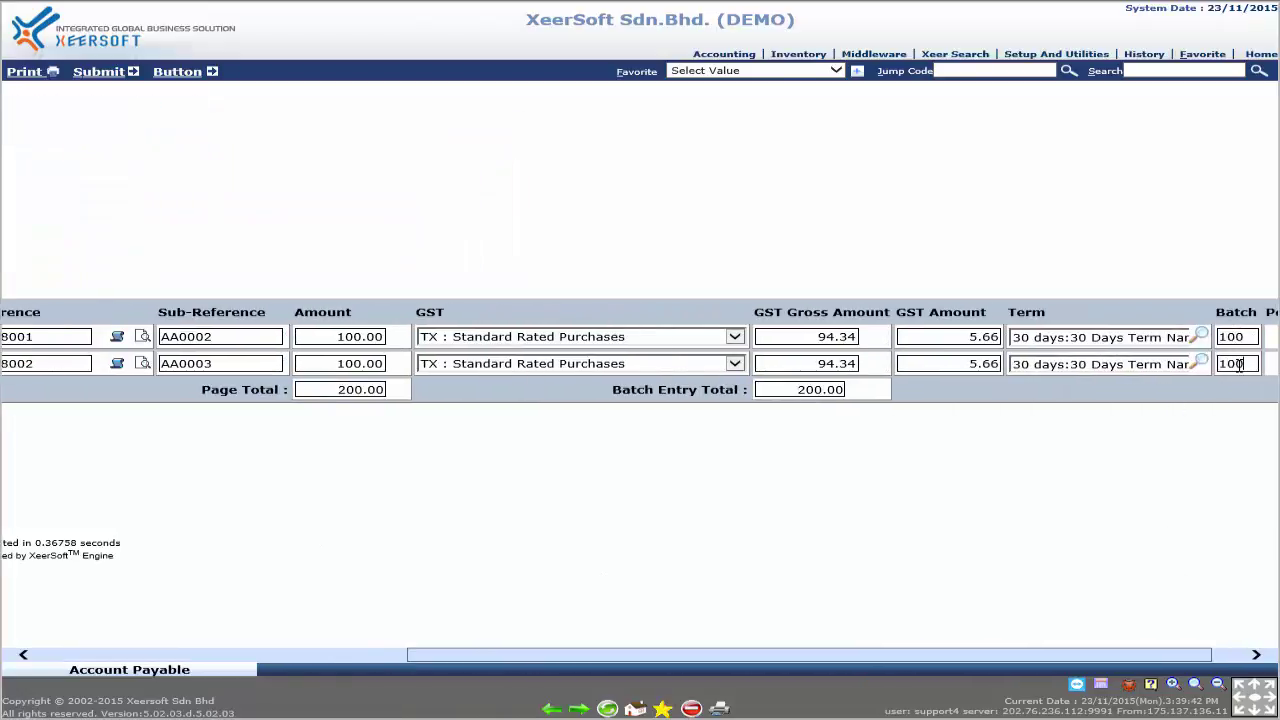
pyautogui.moveTo(1000, 656); pyautogui.dragTo(409, 574)
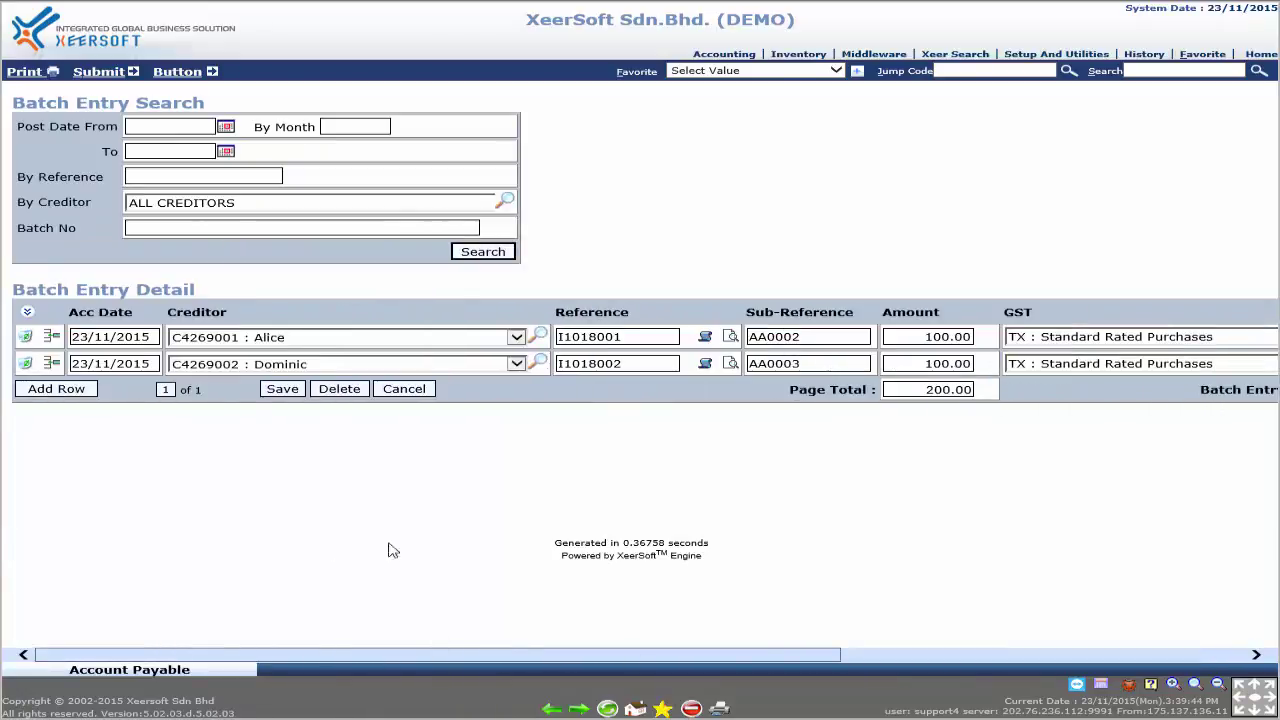
pyautogui.click(300, 395)
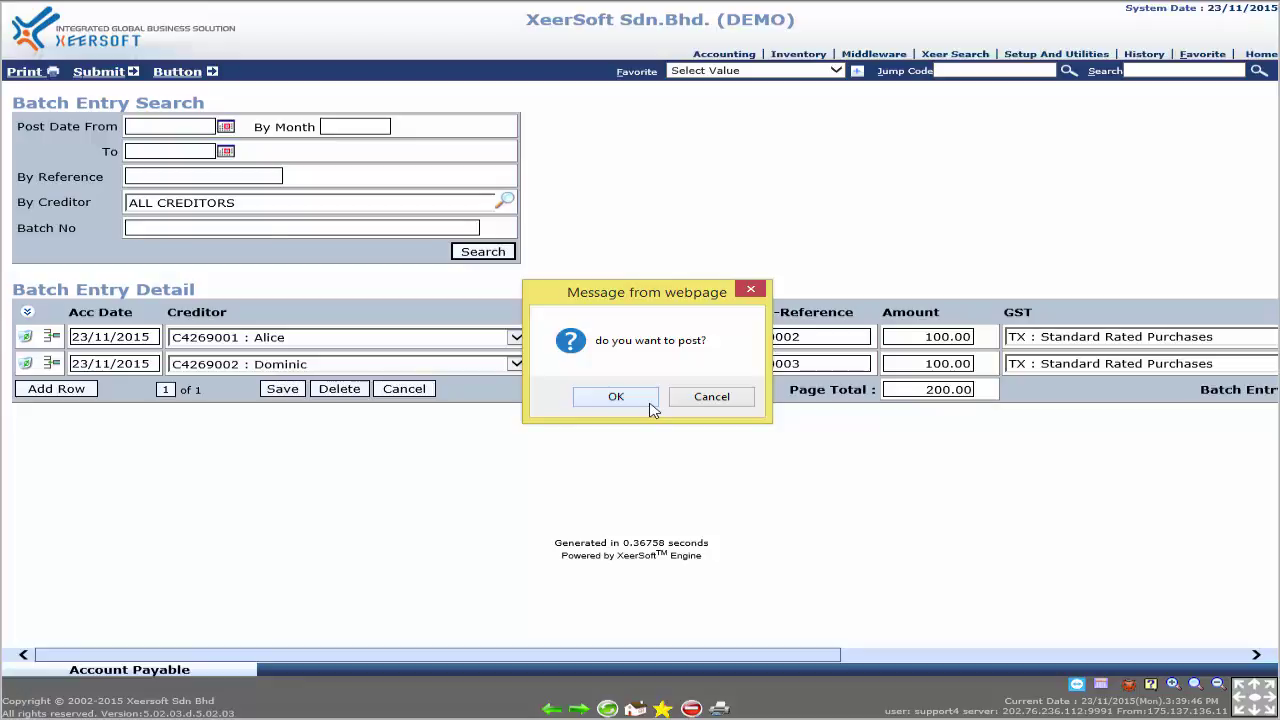
# Step: Confirm posting and acknowledge the '2 Transaction(s) Posted!' message
pyautogui.click(651, 404)
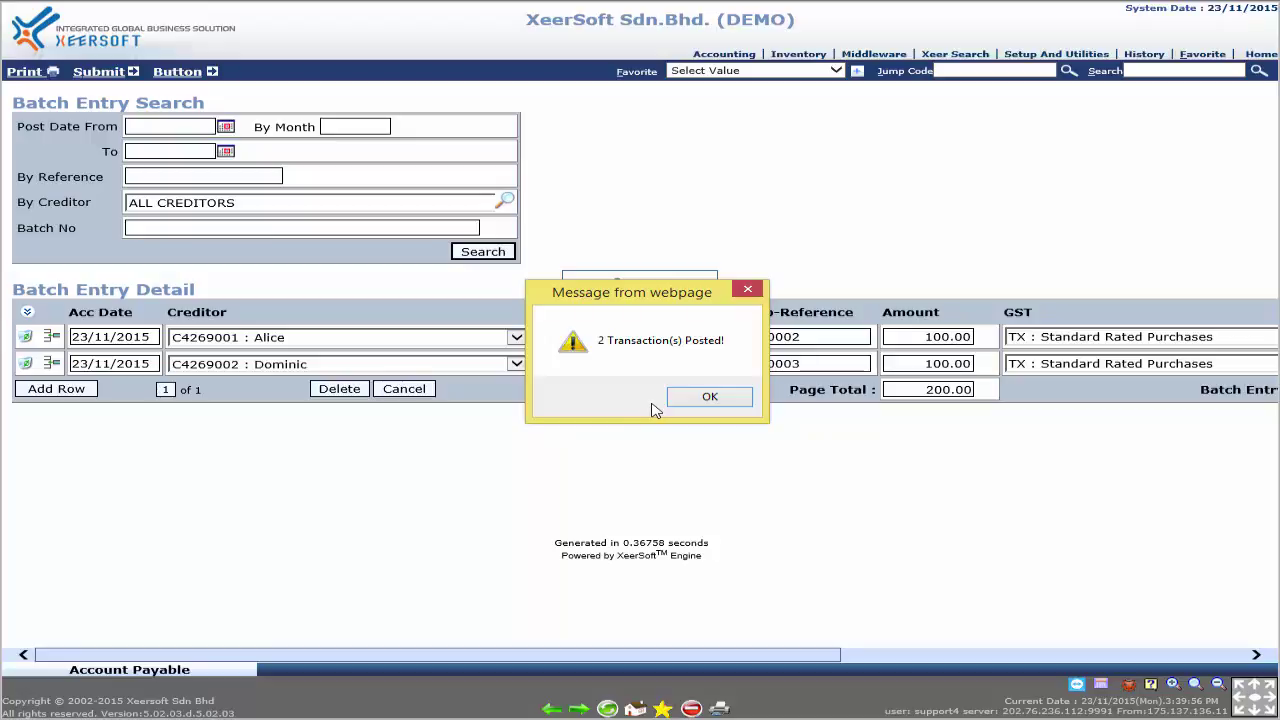
pyautogui.click(690, 404)
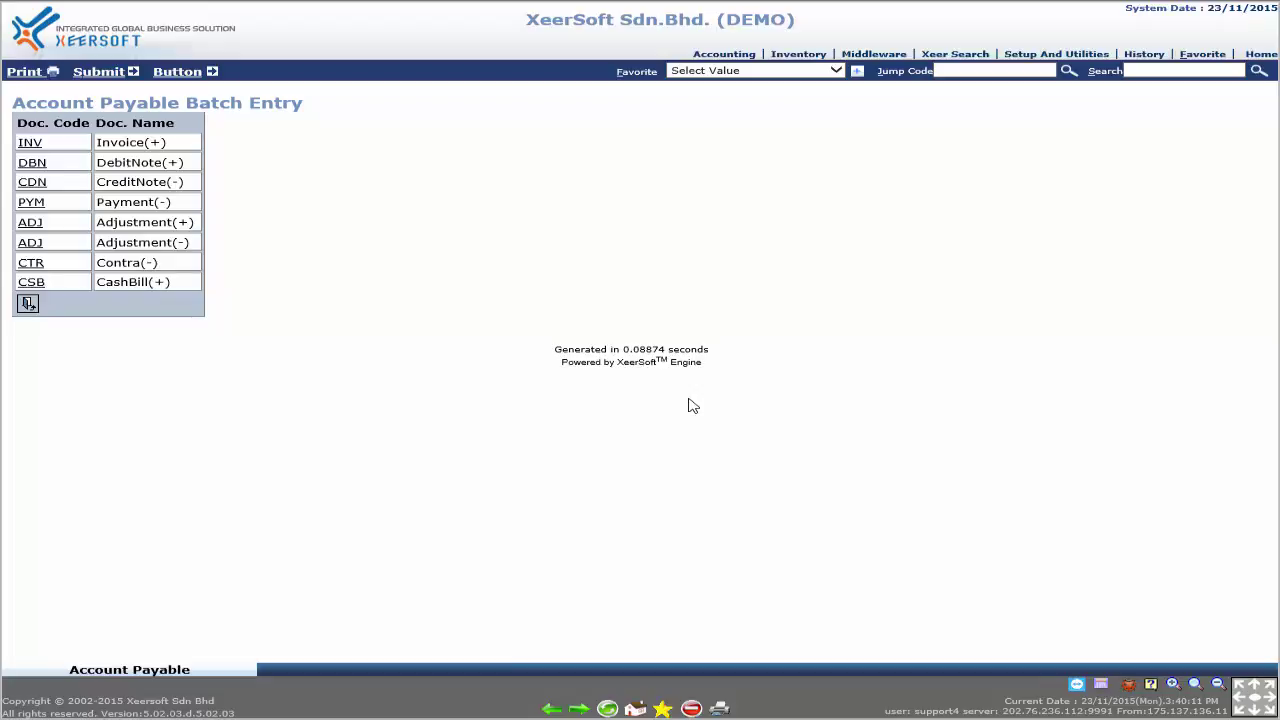
# Step: Check the creditor invoice list, then reopen INV batch entry at the Batch No field
pyautogui.click(727, 55)
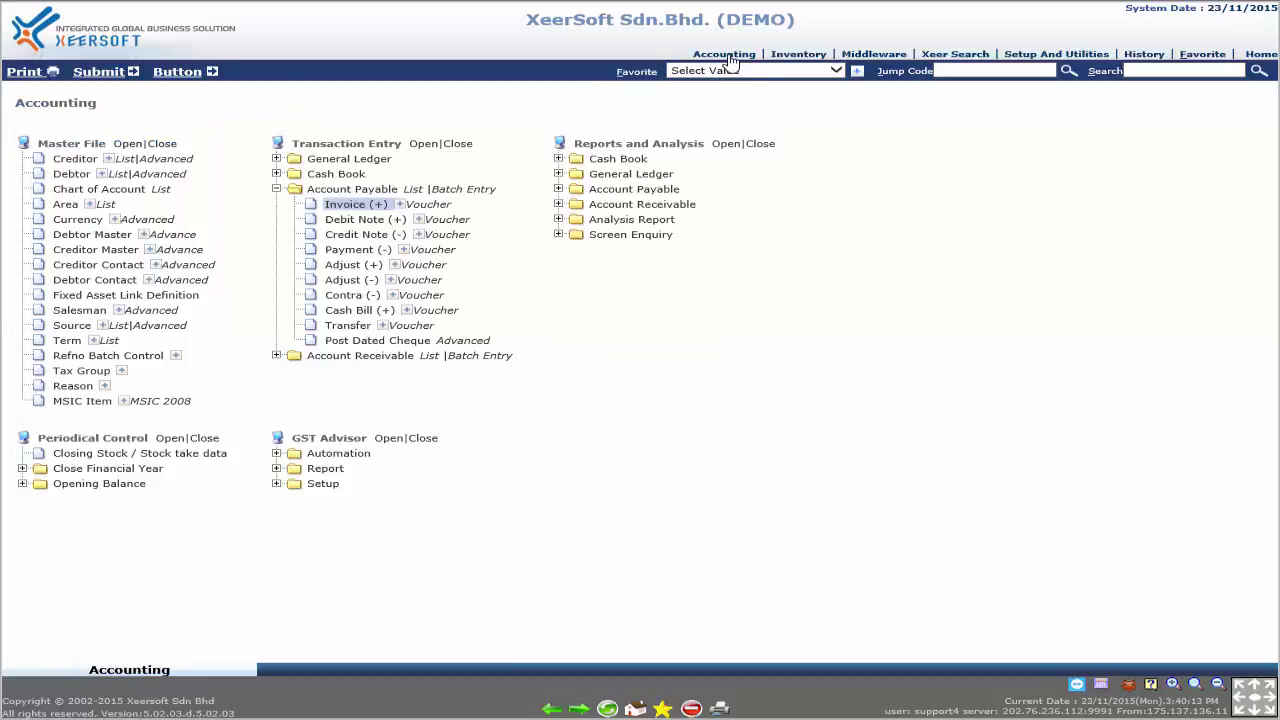
pyautogui.click(371, 205)
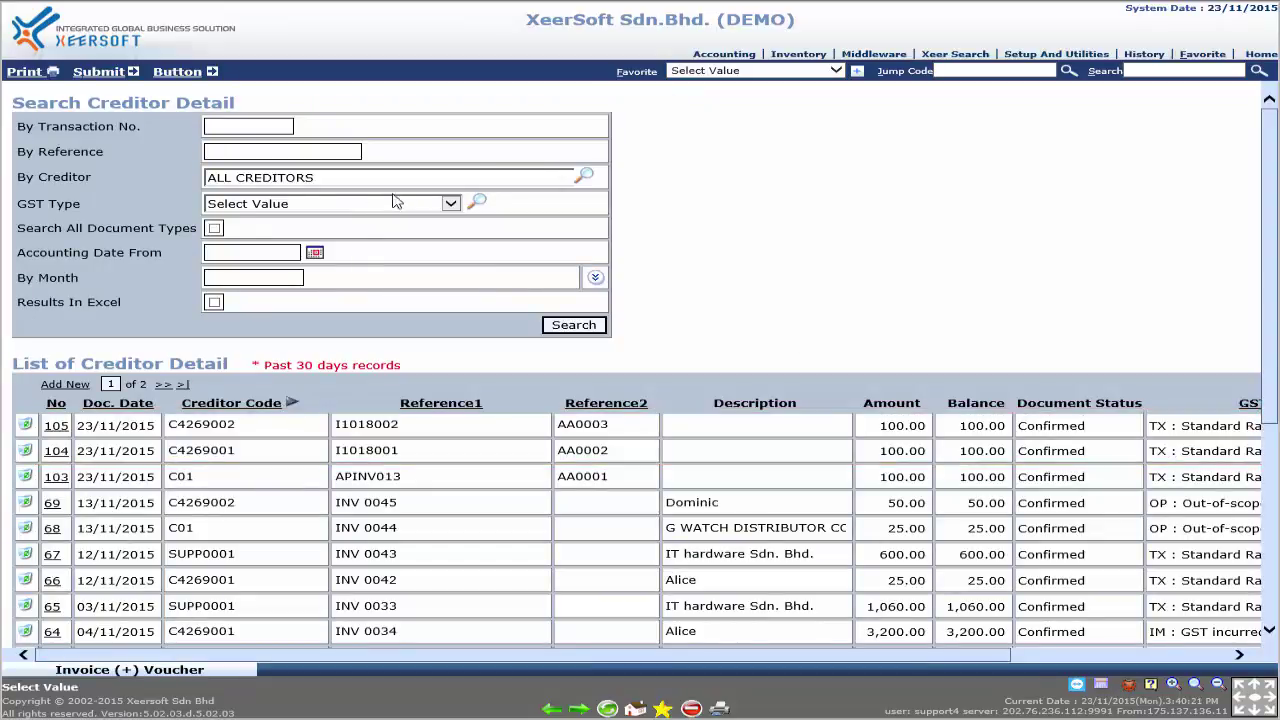
pyautogui.click(716, 58)
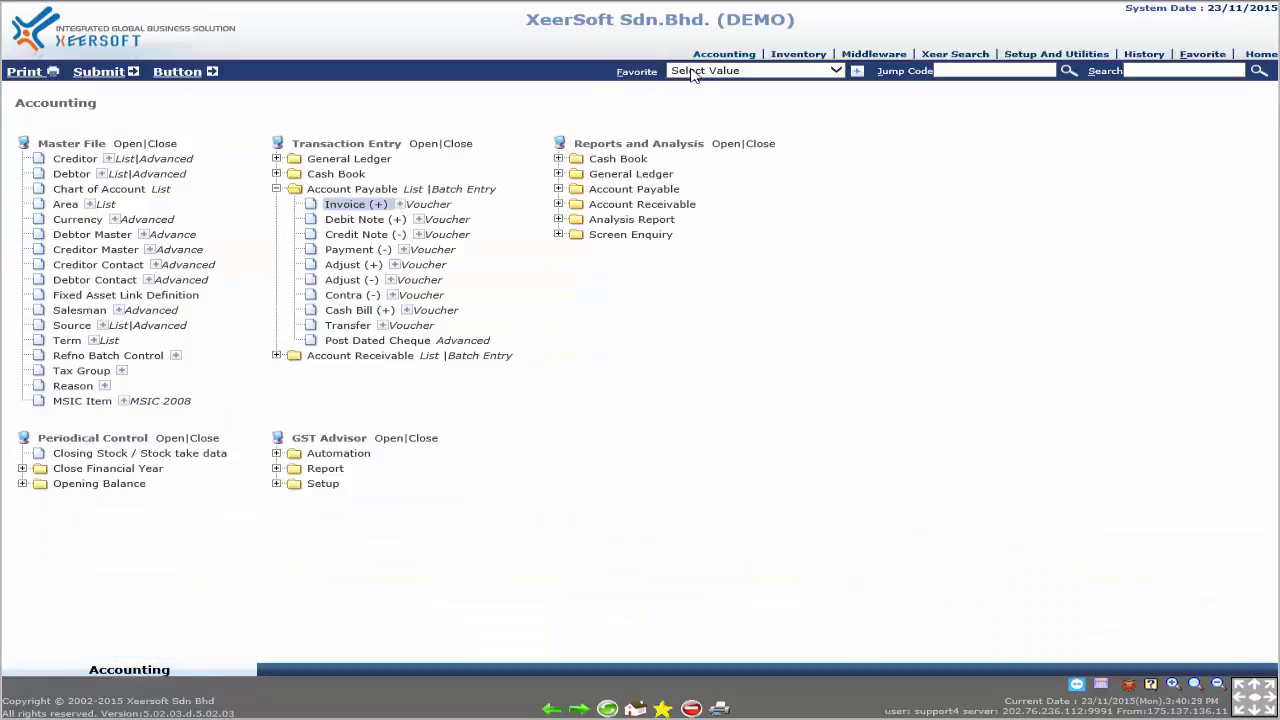
pyautogui.click(460, 193)
pyautogui.click(33, 145)
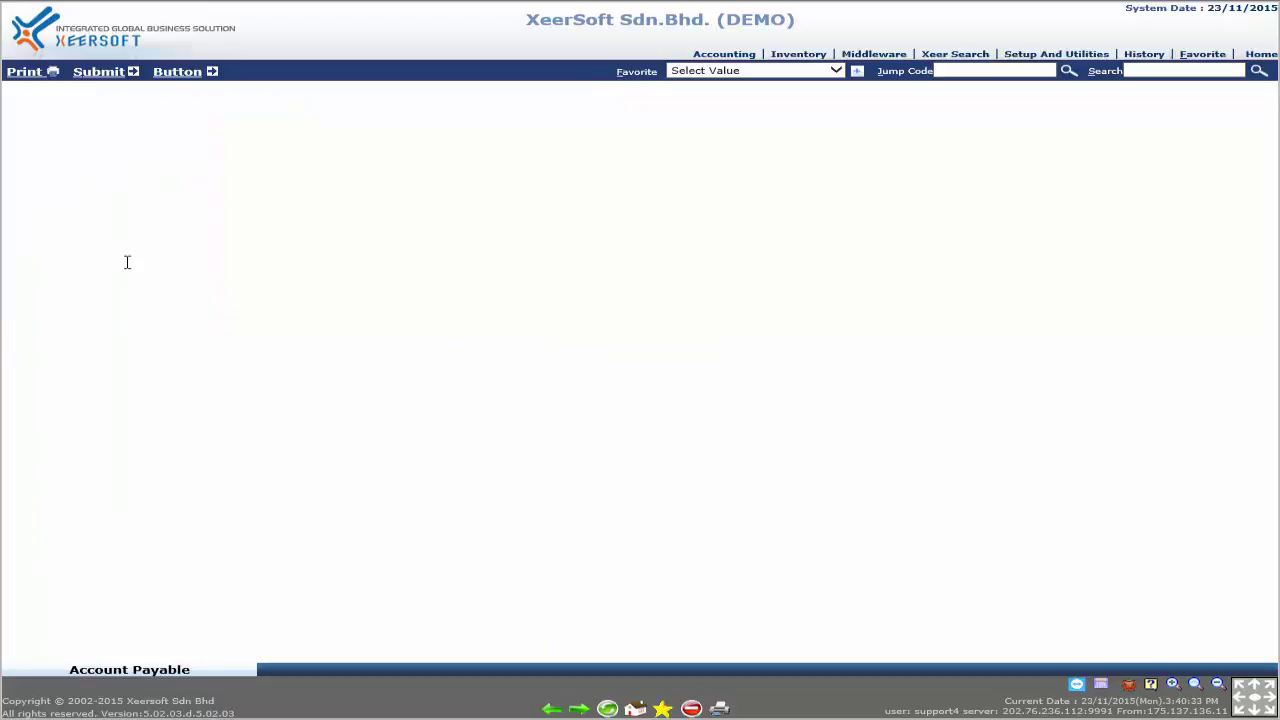
pyautogui.click(167, 228)
# Step: Load batch 100 and change every invoice's accounting date to 23/12/2015
pyautogui.write('100')
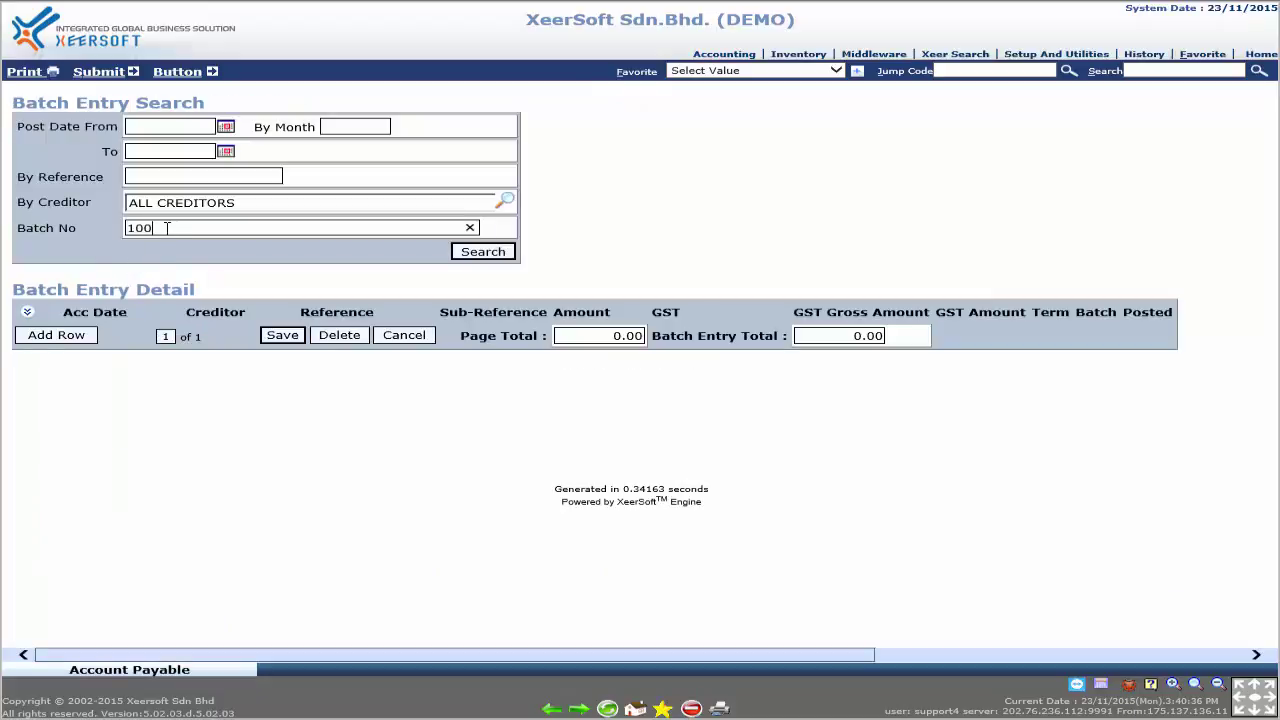
pyautogui.click(465, 253)
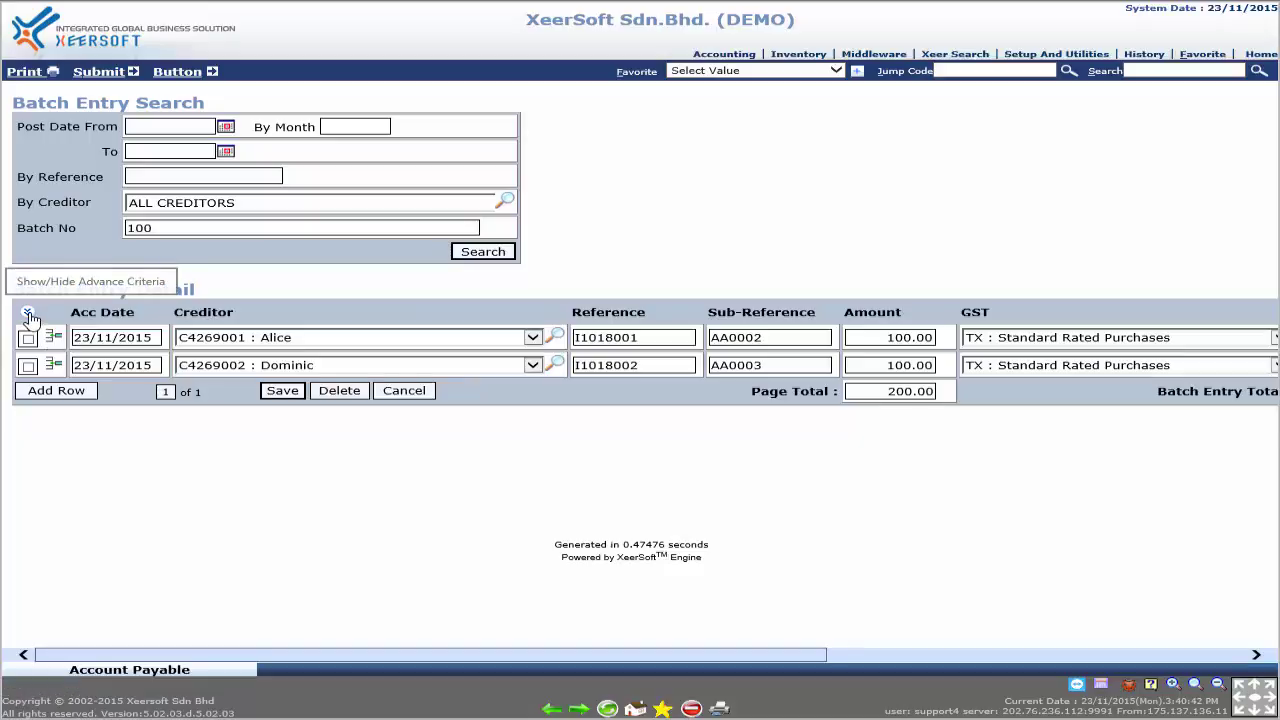
pyautogui.click(29, 314)
pyautogui.write('2312')
pyautogui.press('Return')
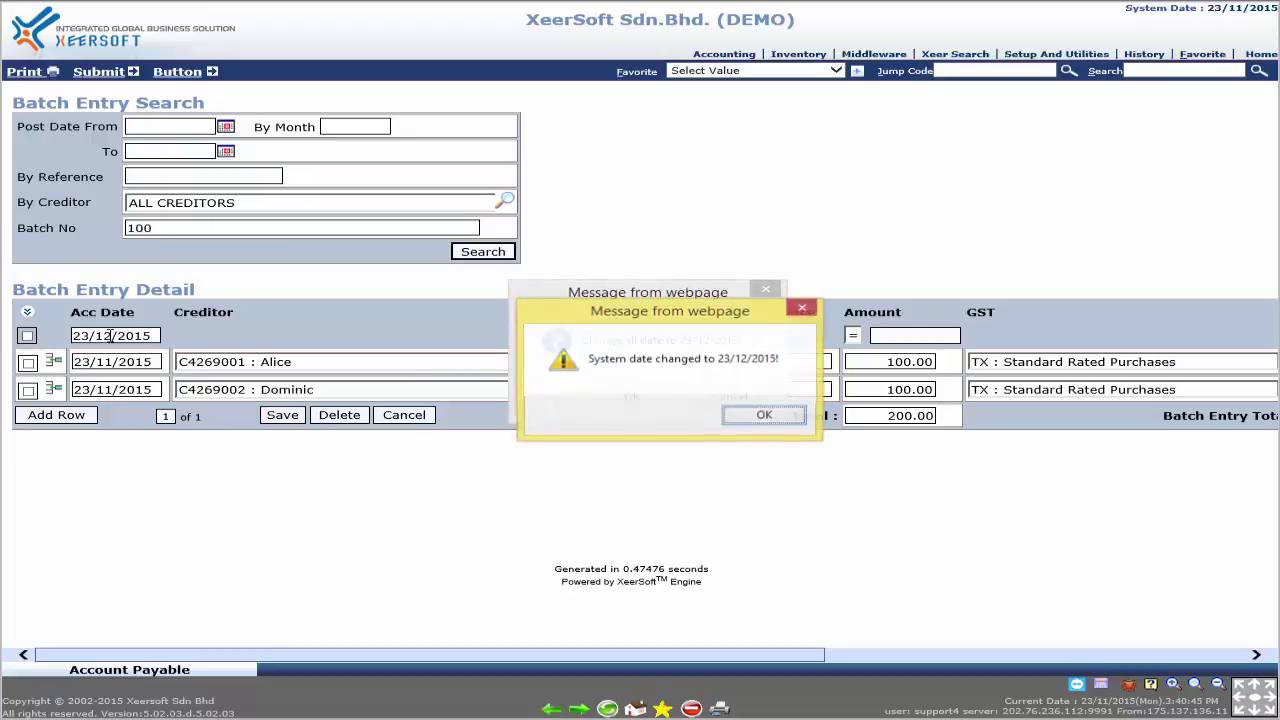
pyautogui.click(742, 416)
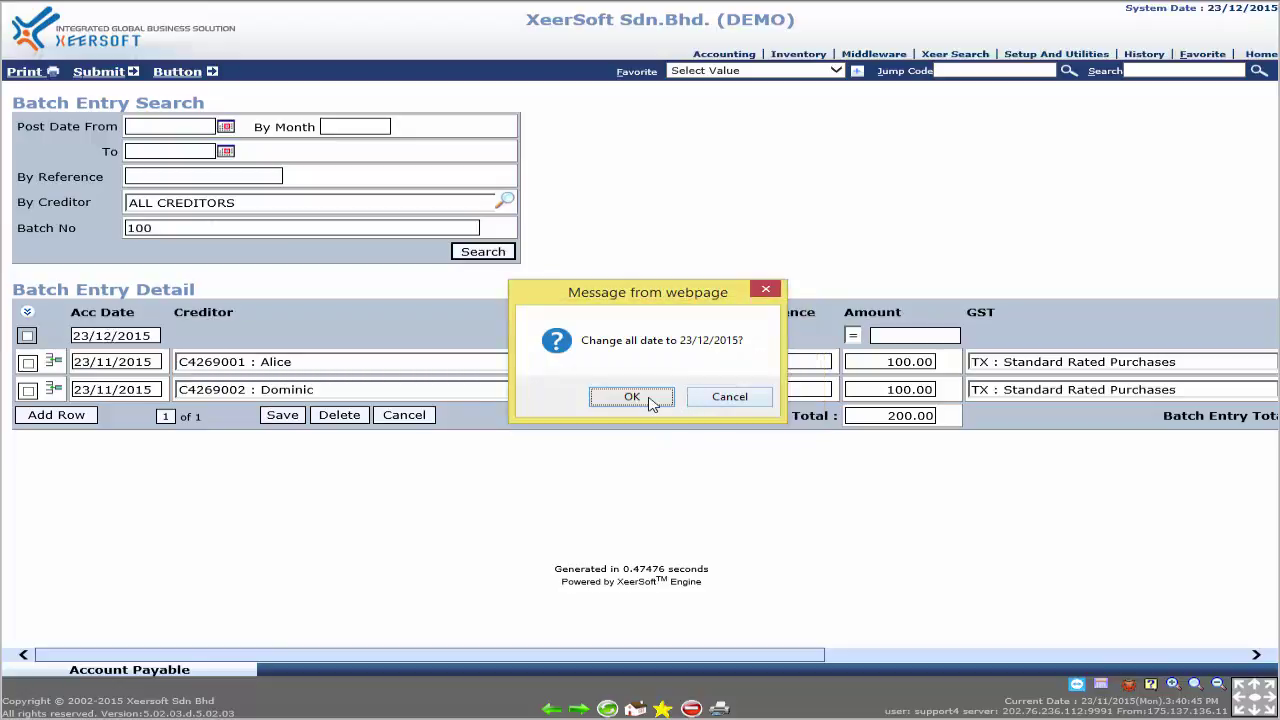
pyautogui.click(632, 397)
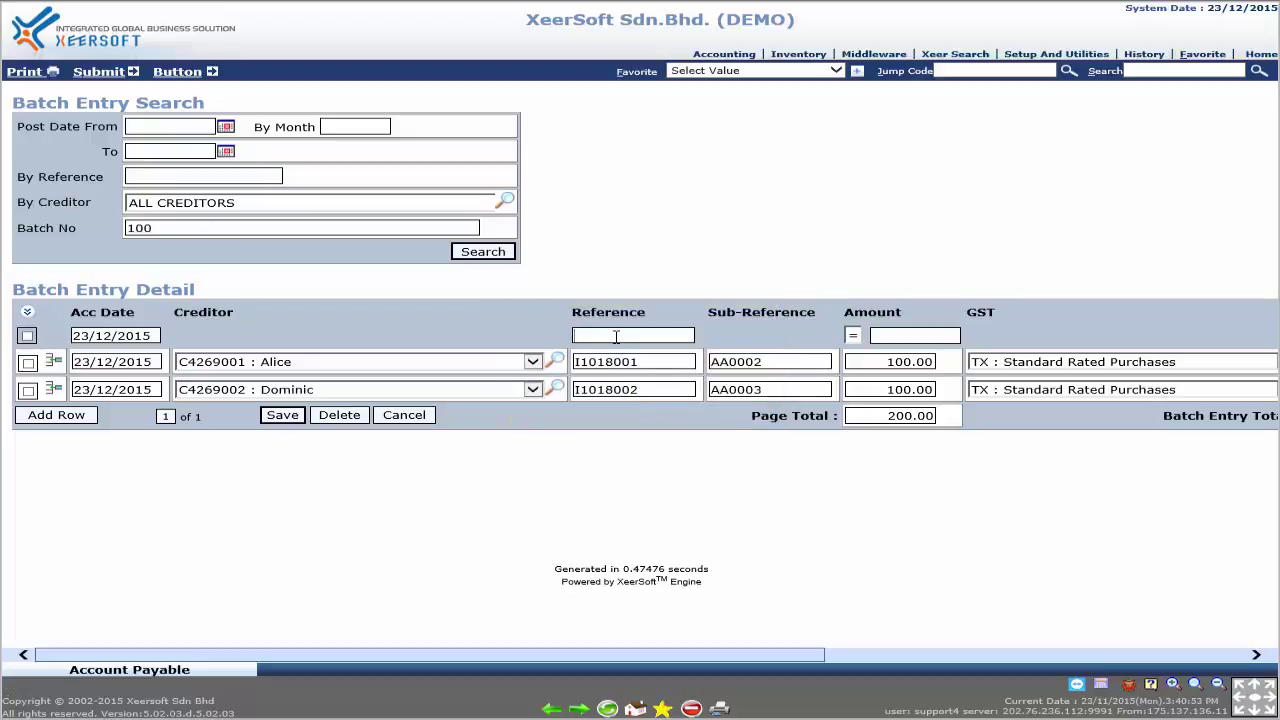
# Step: Renumber all invoice references starting from I1018003
pyautogui.click(616, 337)
pyautogui.write('I1018003')
pyautogui.press('Tab')
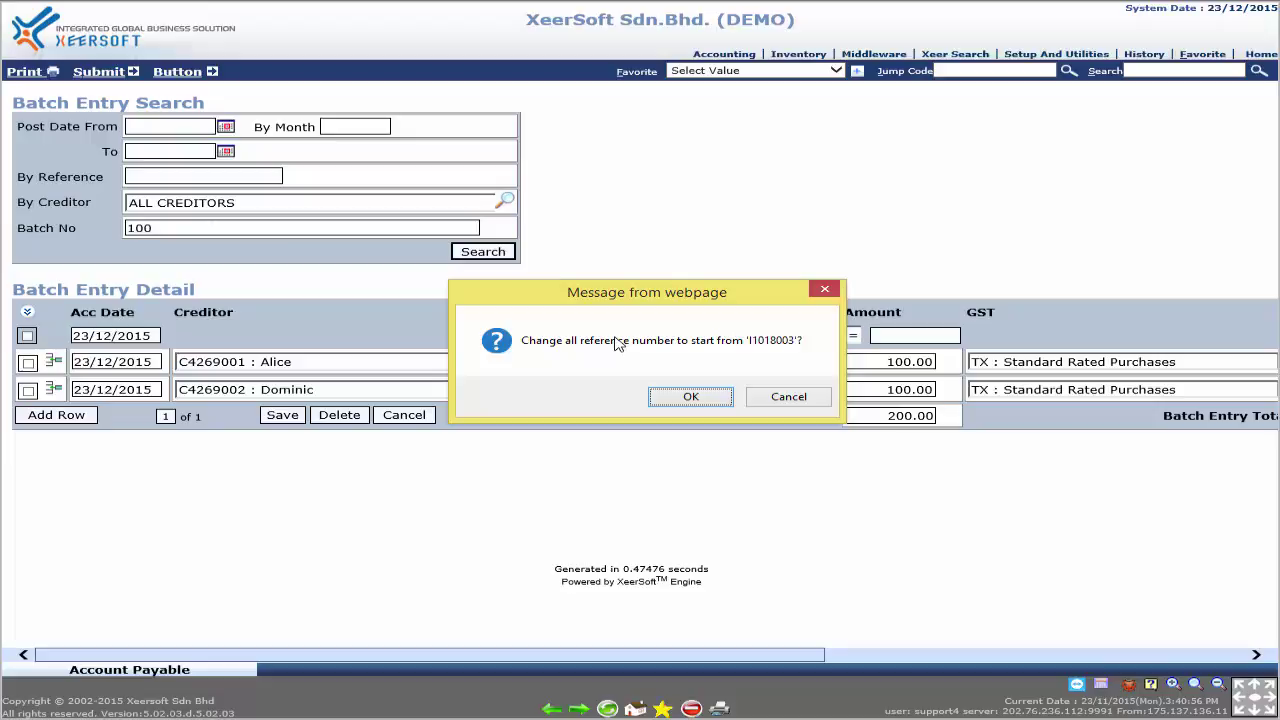
pyautogui.click(715, 402)
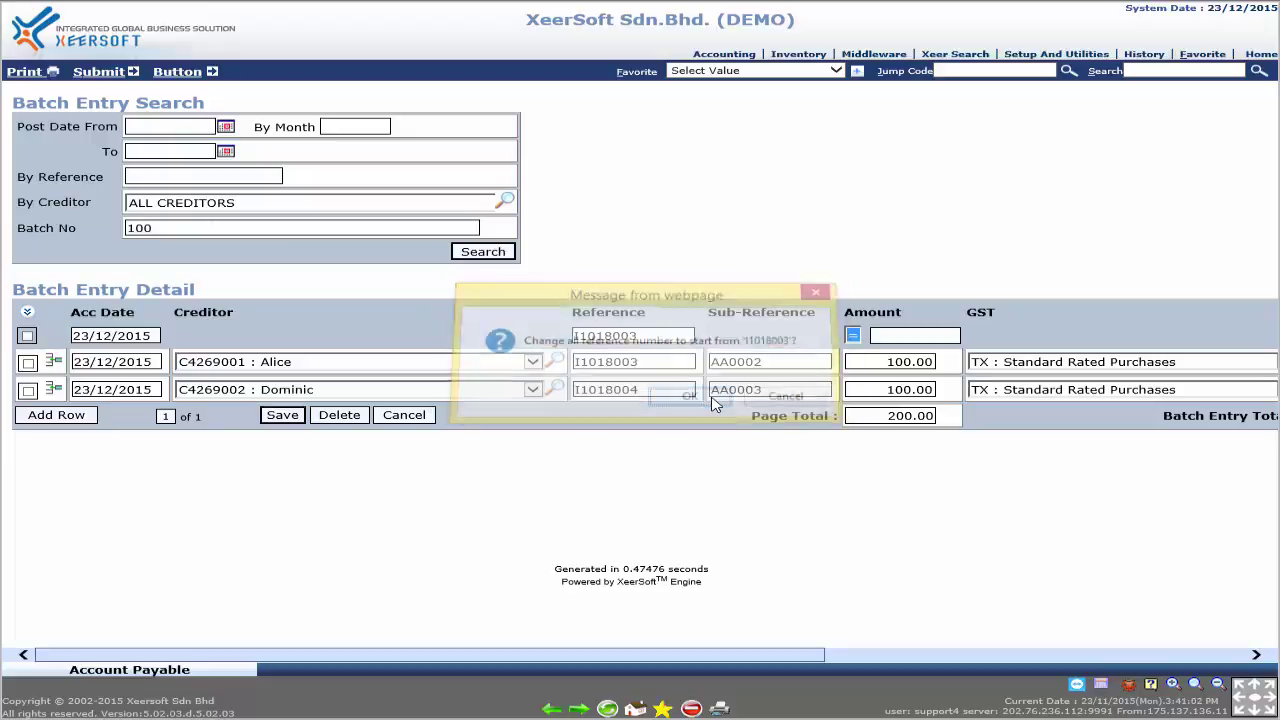
# Step: Set every amount to 100.00, mark both invoices, and save them for posting
pyautogui.click(882, 336)
pyautogui.write('100.00')
pyautogui.press('Return')
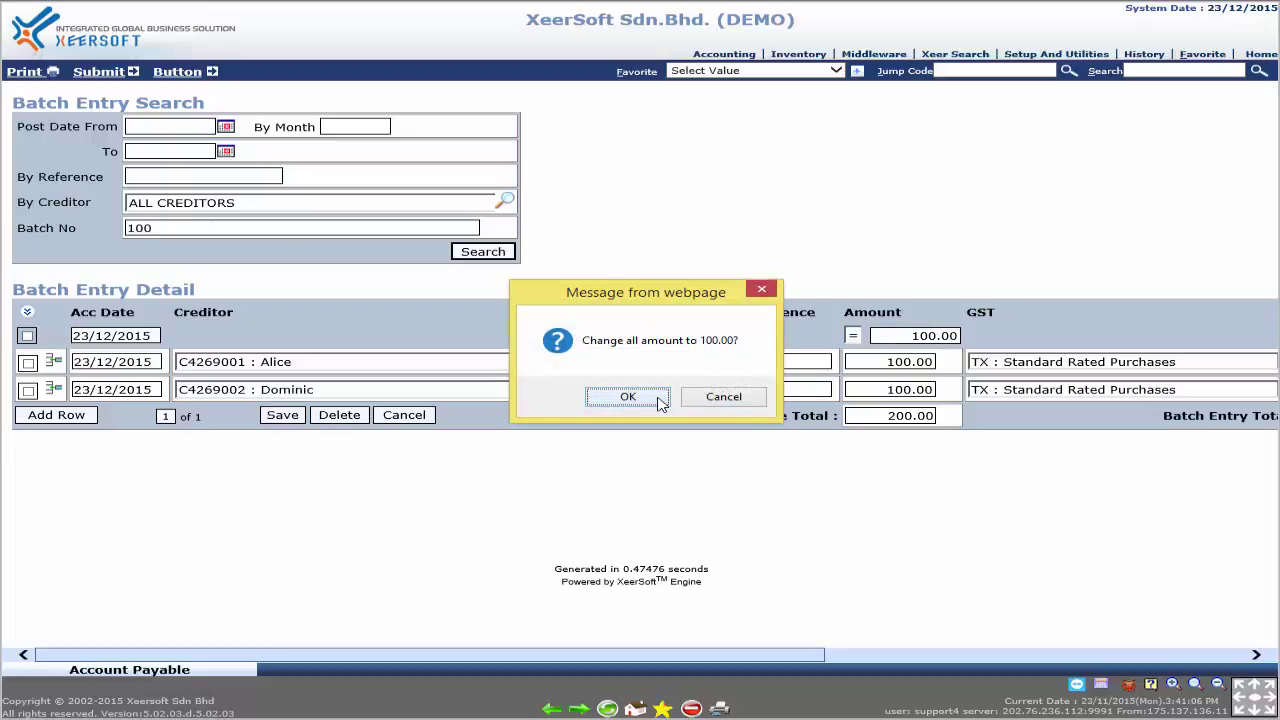
pyautogui.click(628, 397)
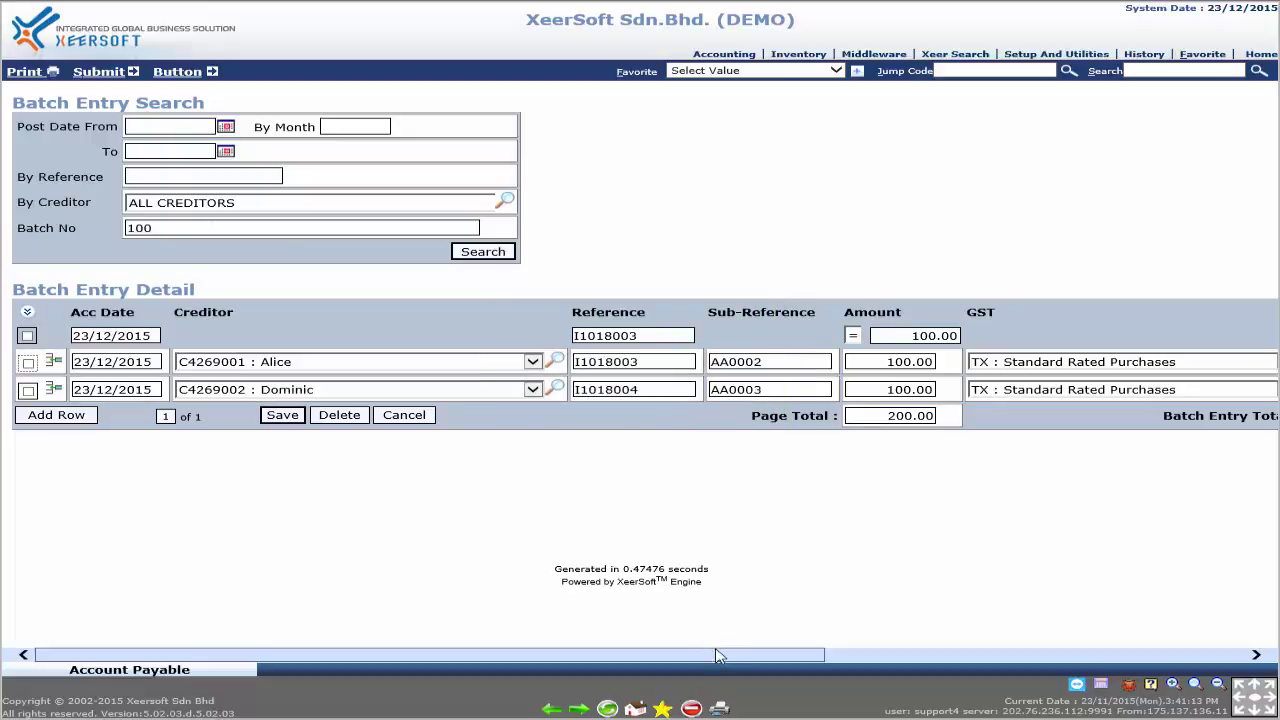
pyautogui.moveTo(714, 658); pyautogui.dragTo(466, 660)
pyautogui.click(28, 364)
pyautogui.click(28, 391)
pyautogui.click(272, 420)
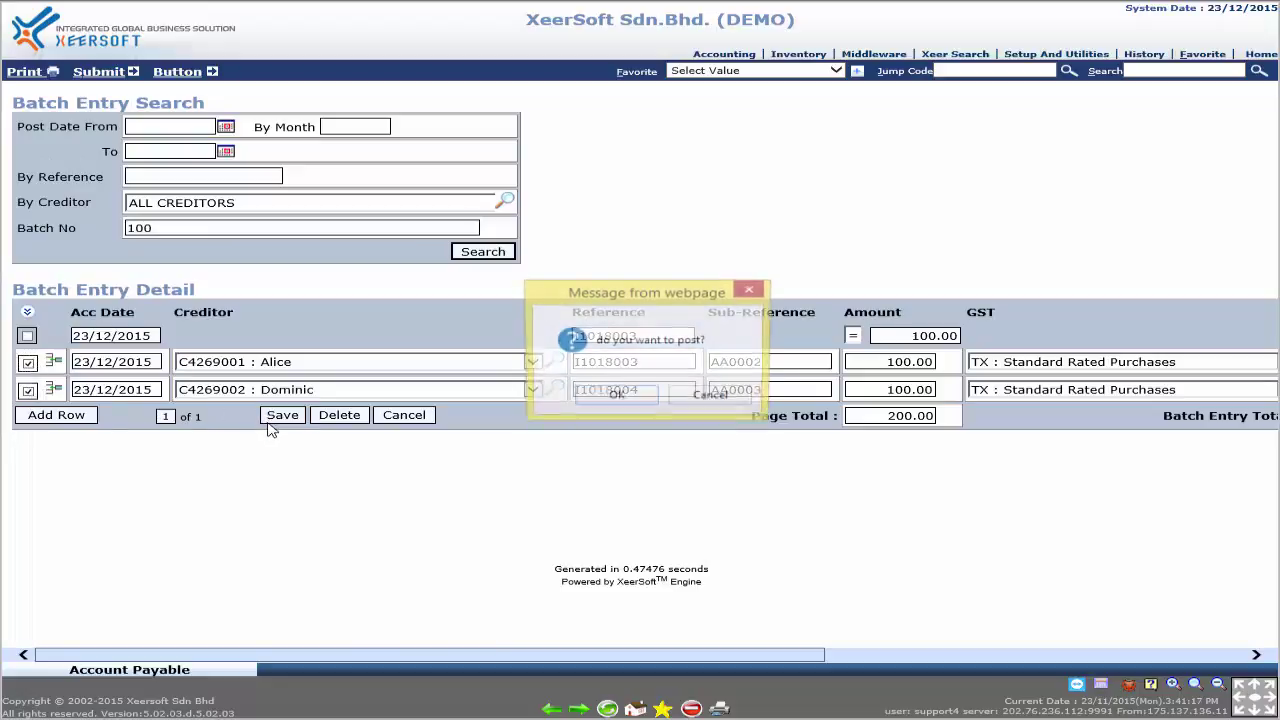
# Step: Confirm posting of the 2 re-dated invoices and go back to Accounting
pyautogui.click(637, 403)
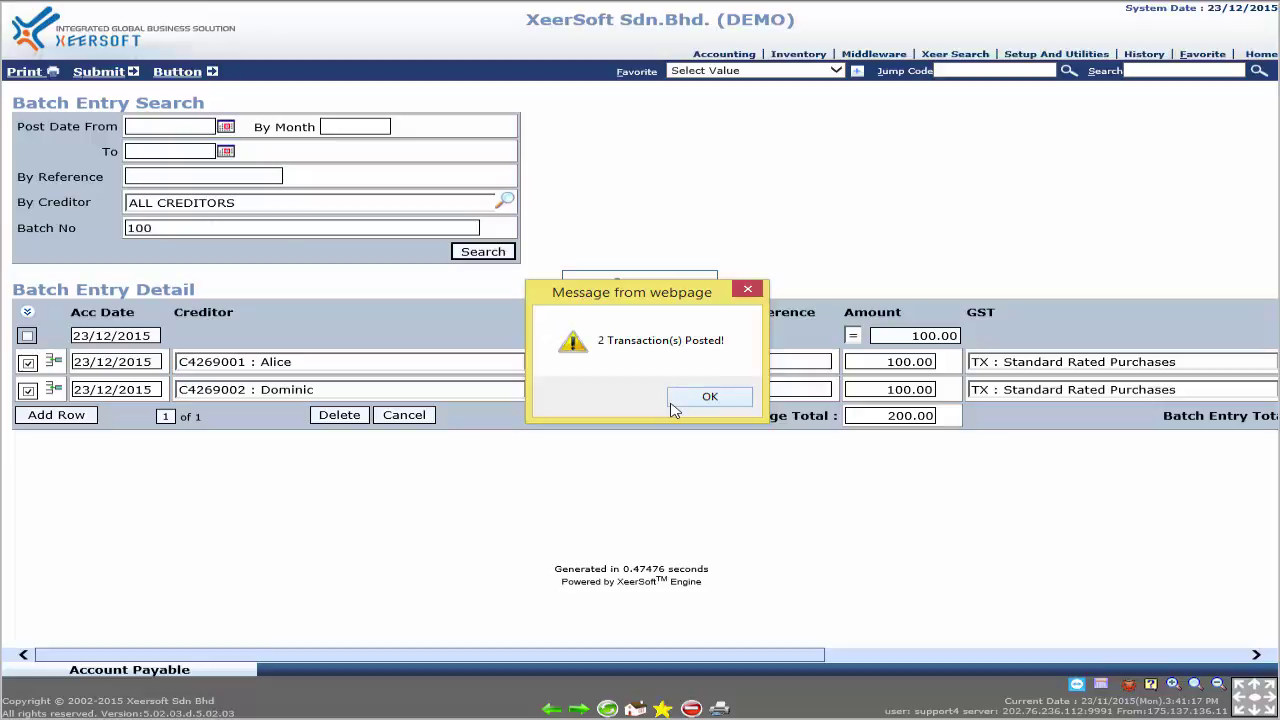
pyautogui.click(709, 397)
pyautogui.click(700, 56)
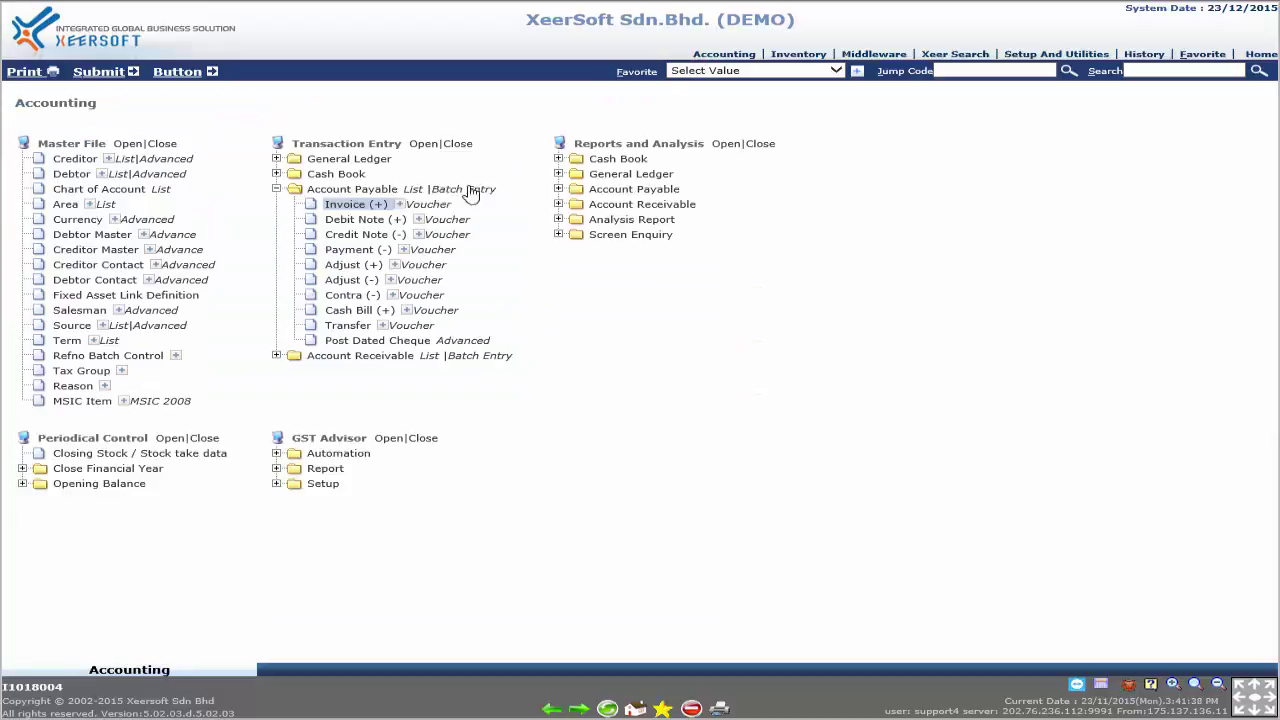
# Step: Search the creditor invoice list with Accounting Date From 23/11/2015
pyautogui.click(343, 207)
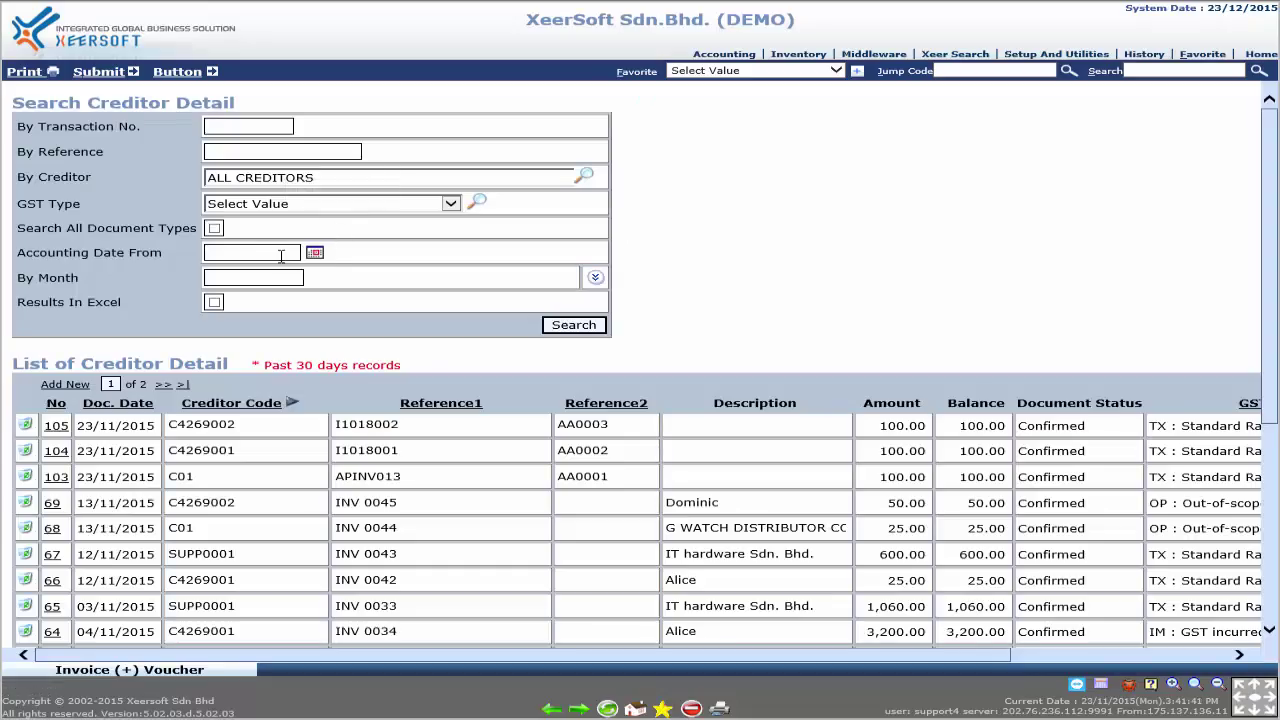
pyautogui.click(272, 256)
pyautogui.write('23/11/2015')
pyautogui.click(575, 327)
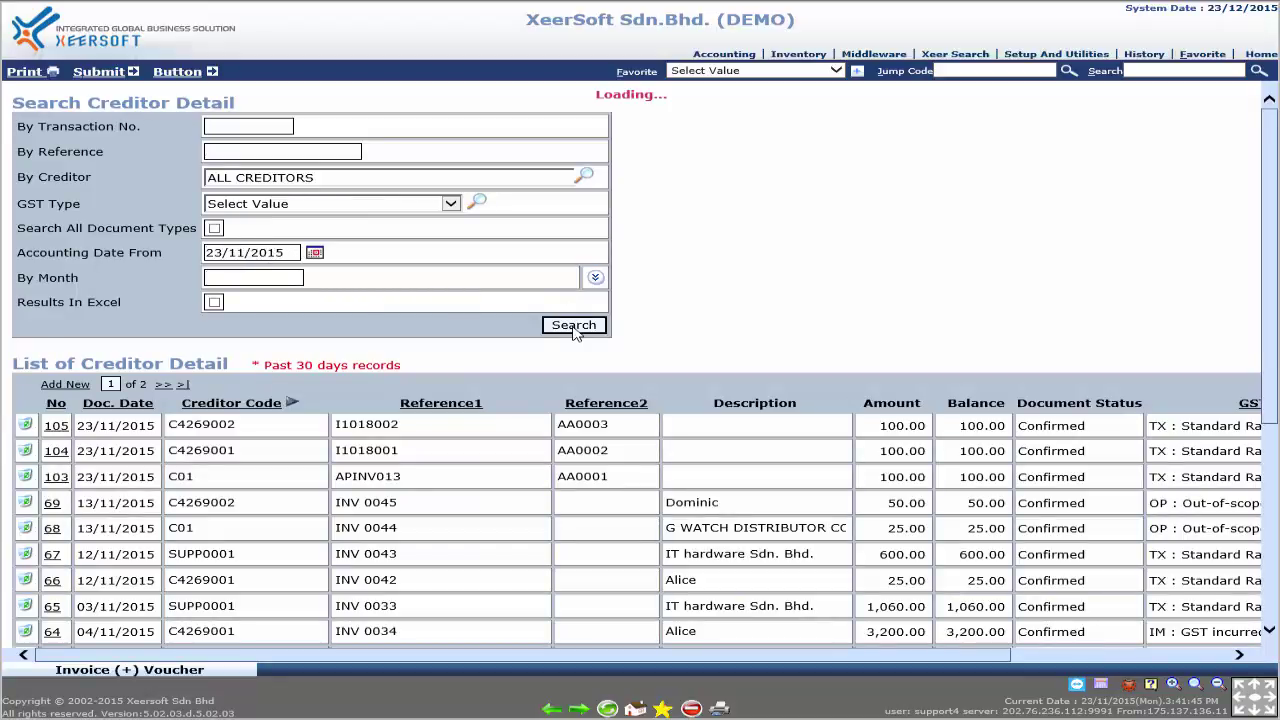